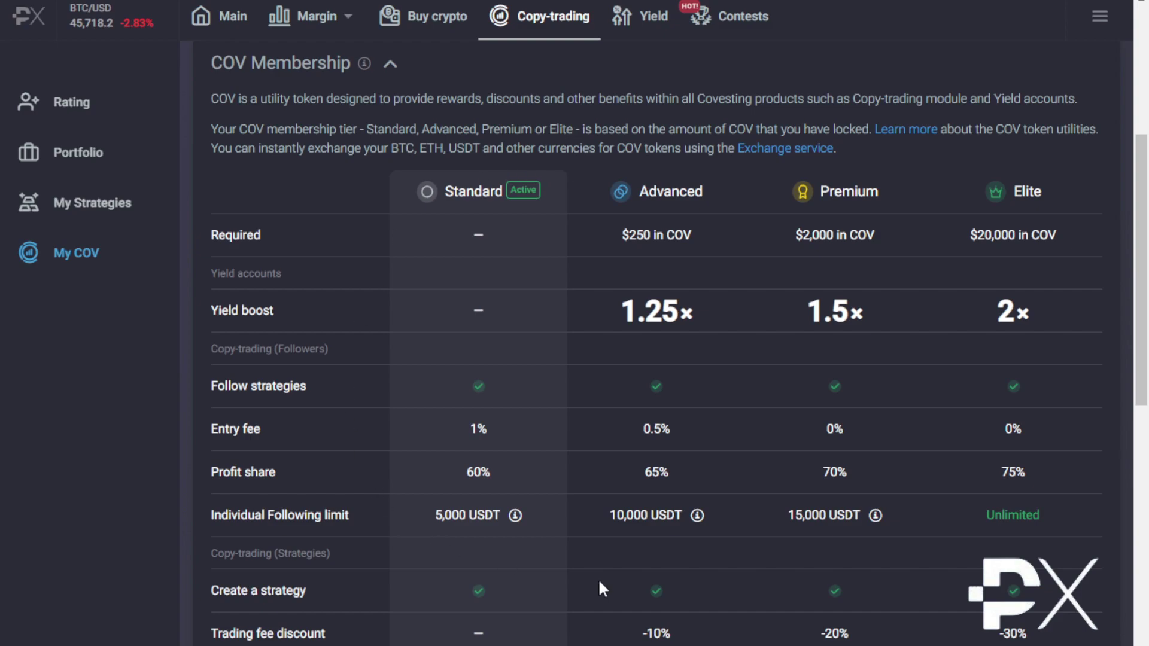
Enter and activate the promo code on the BTC margin account, then go to the trading contests page
scroll(1130, 267, up, 6)
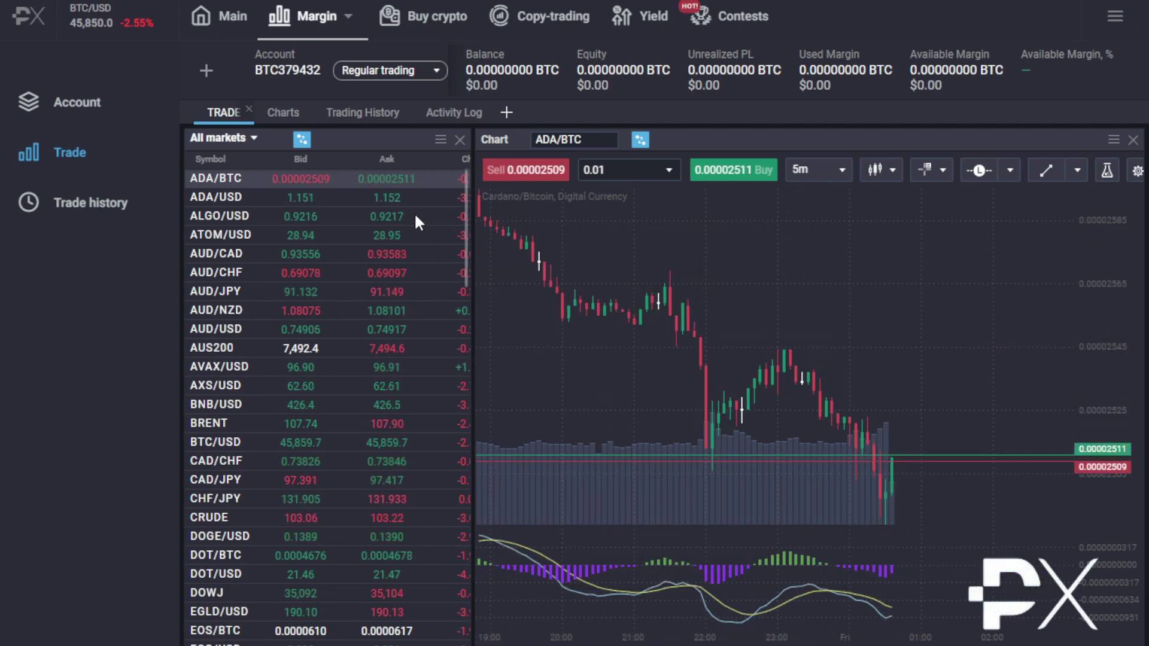
scroll(380, 433, down, 20)
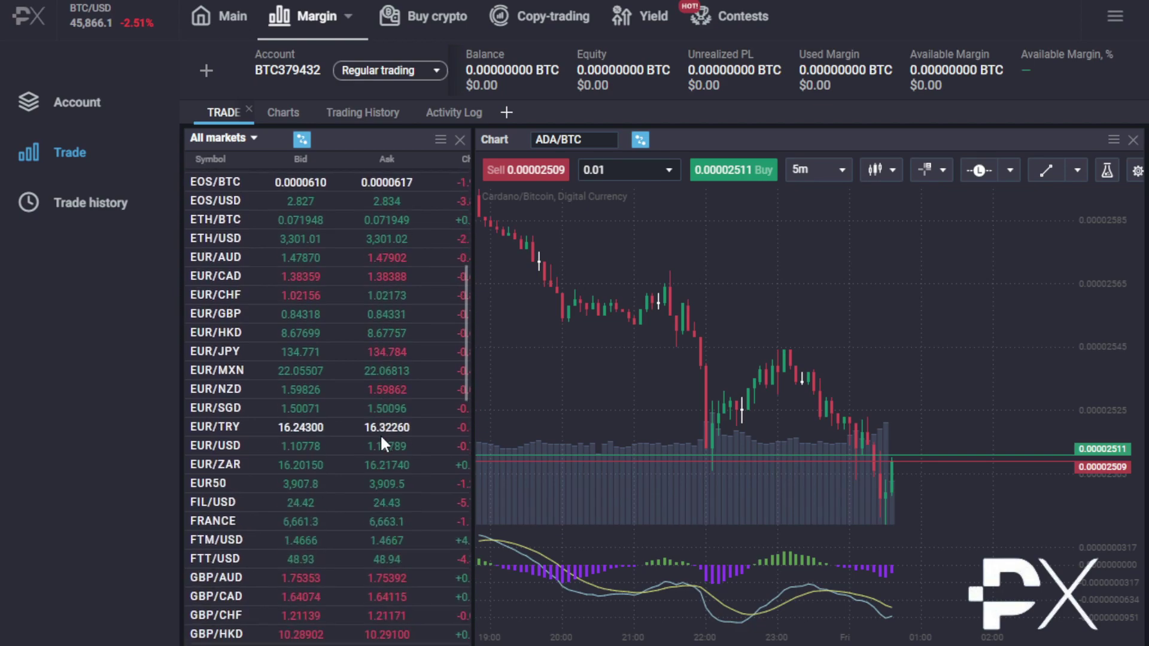
scroll(379, 434, down, 5)
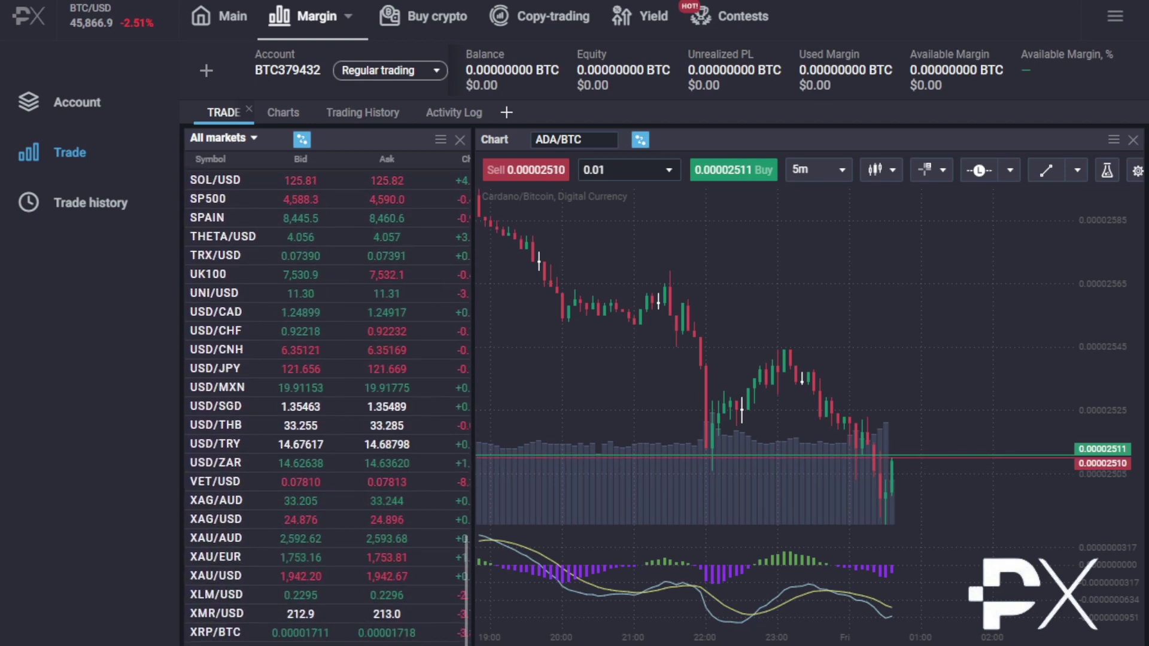
scroll(327, 395, right, 3)
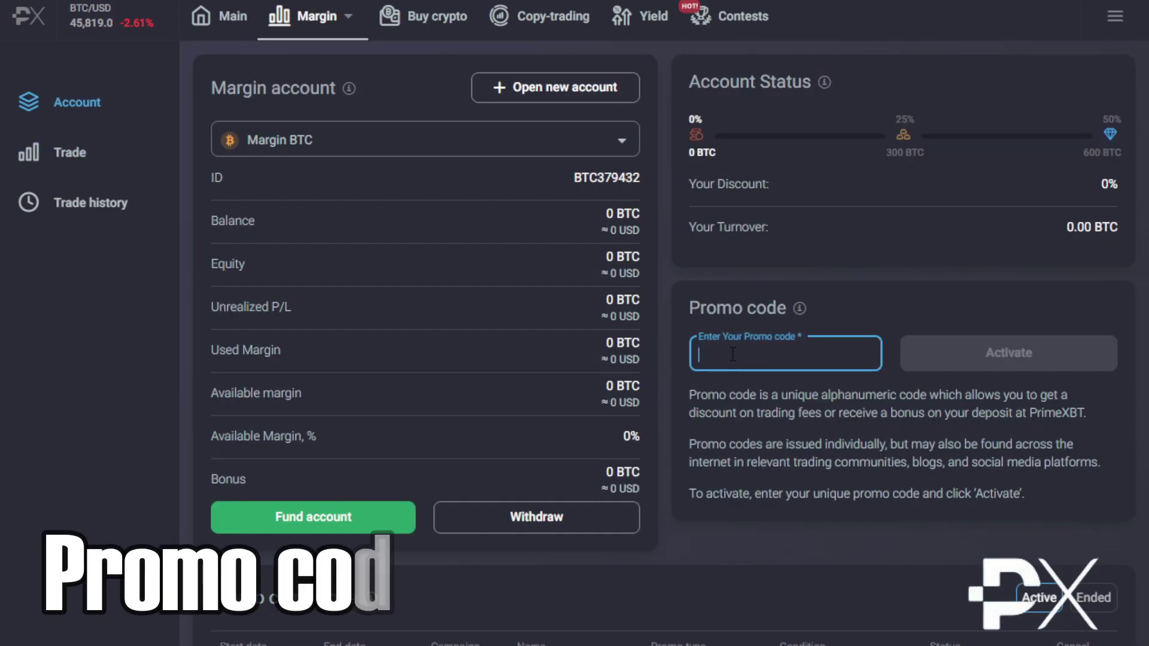
text(NOMADFURY)
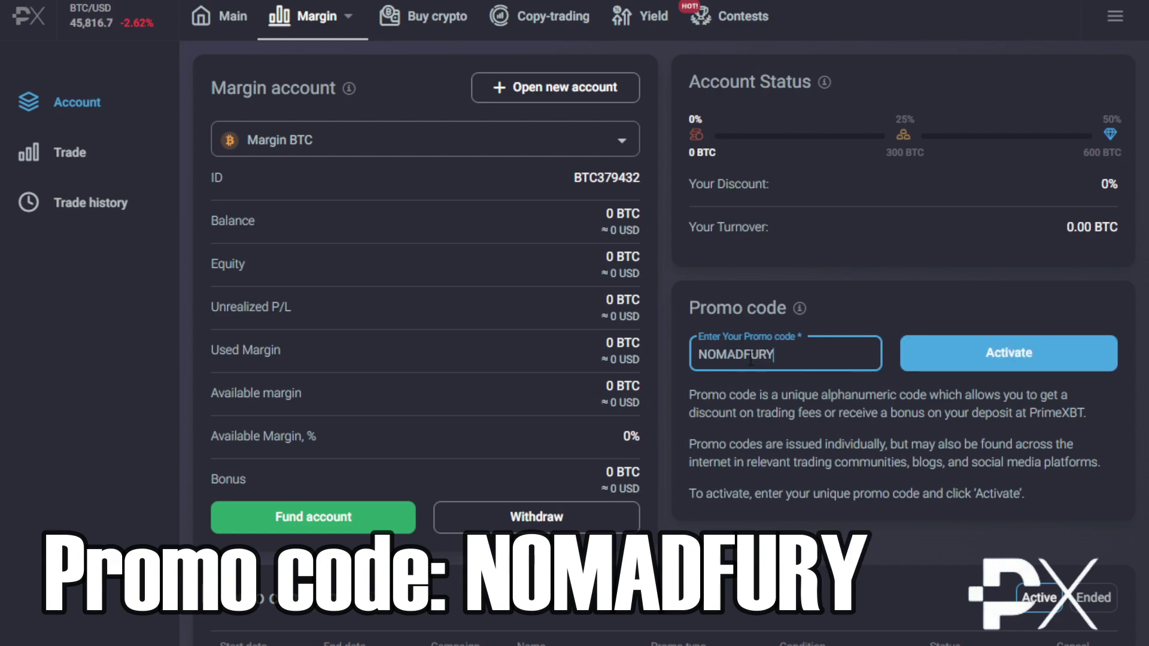
click(1009, 354)
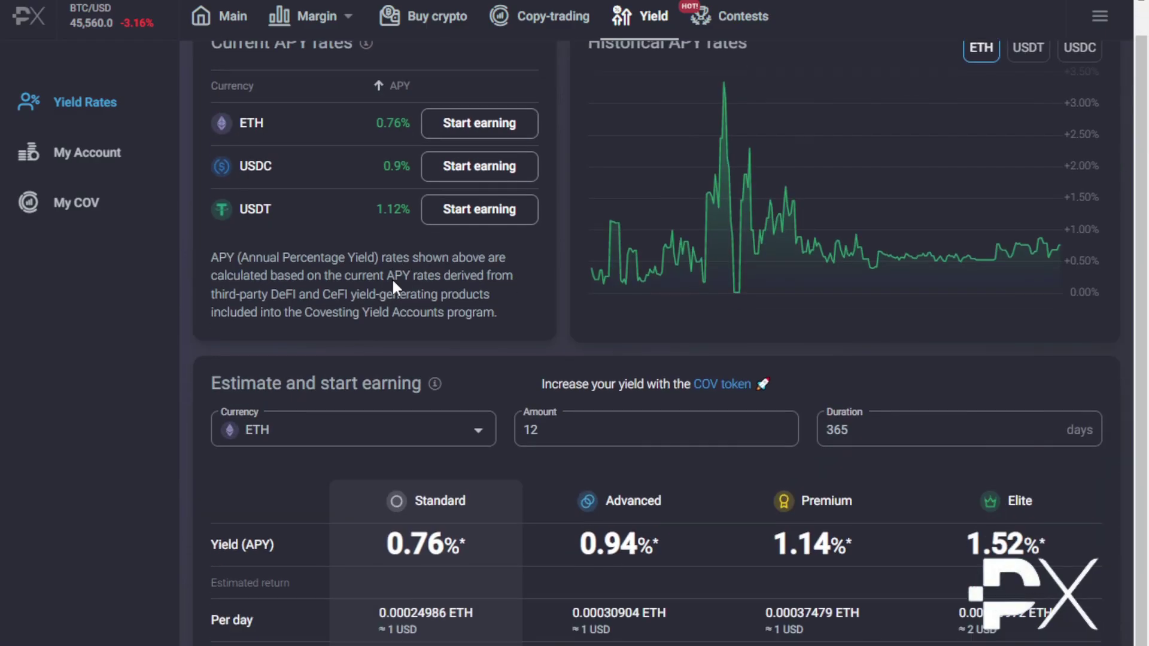
scroll(659, 300, up, 1)
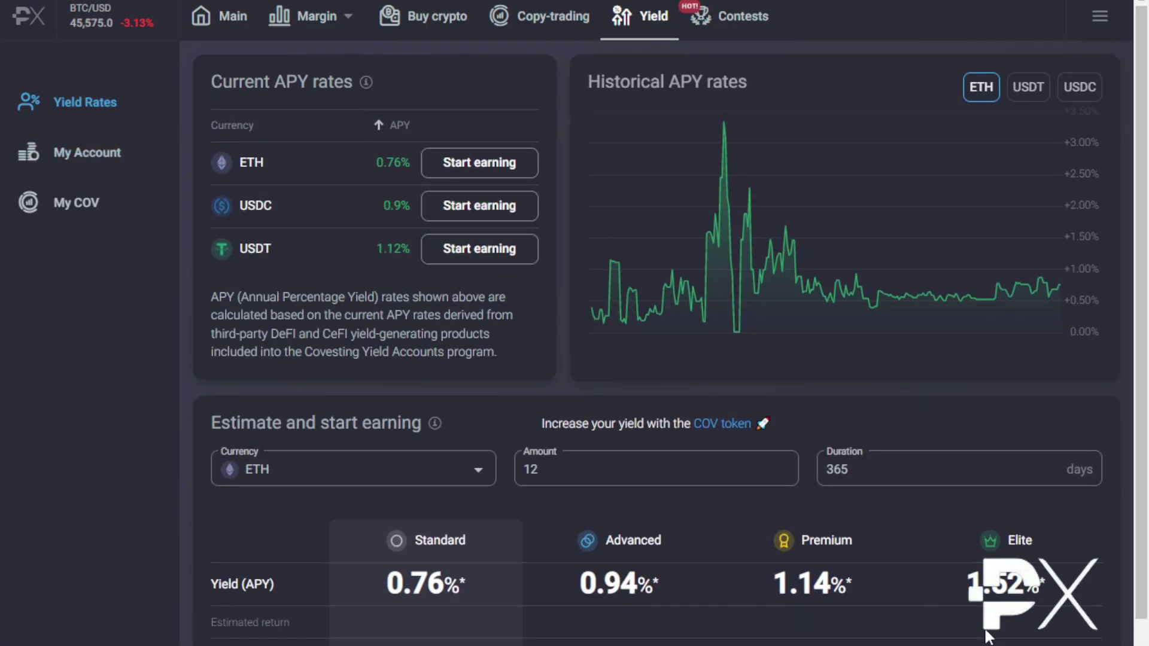
click(758, 26)
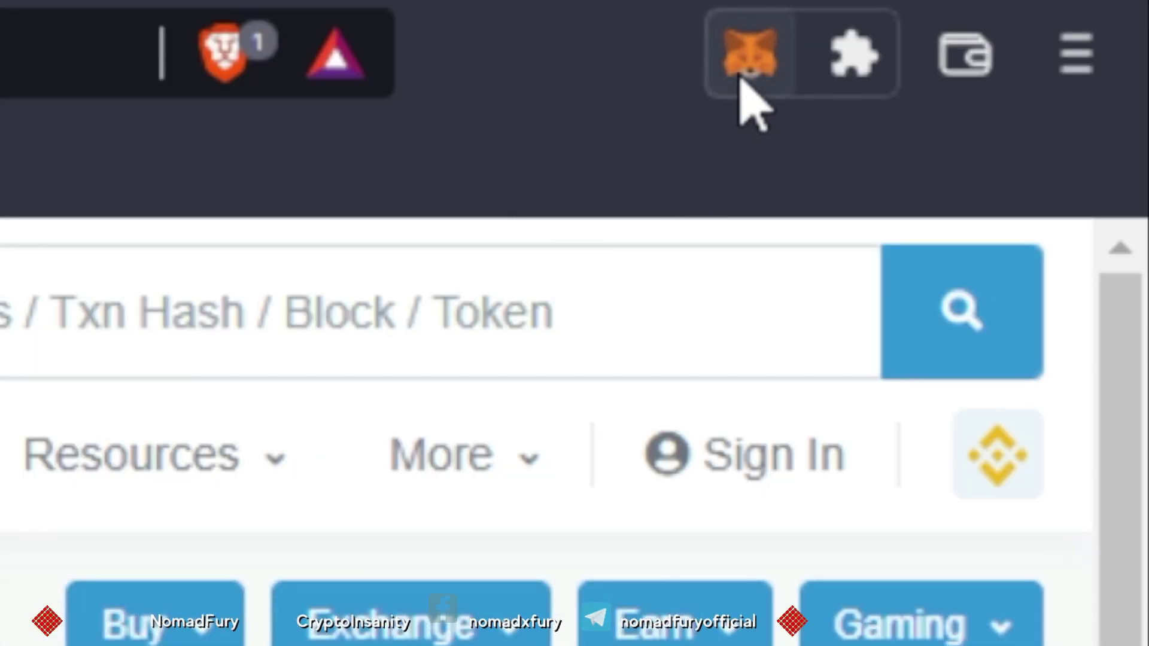
Show Account 2's connected sites from the MetaMask account options menu
click(741, 76)
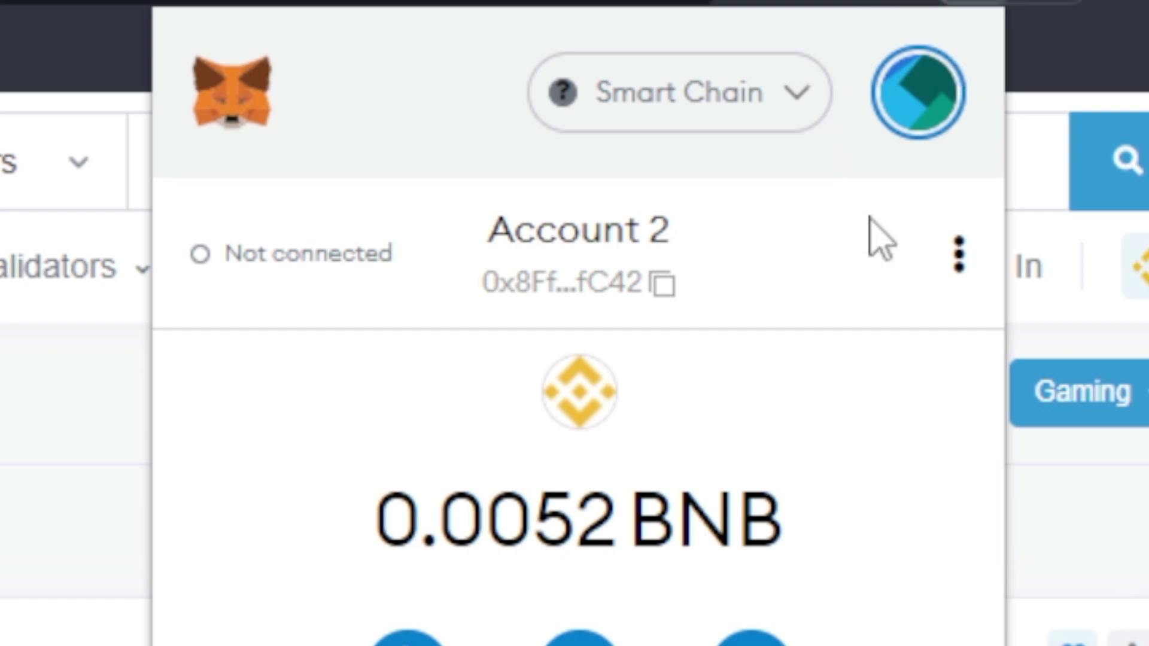
click(960, 258)
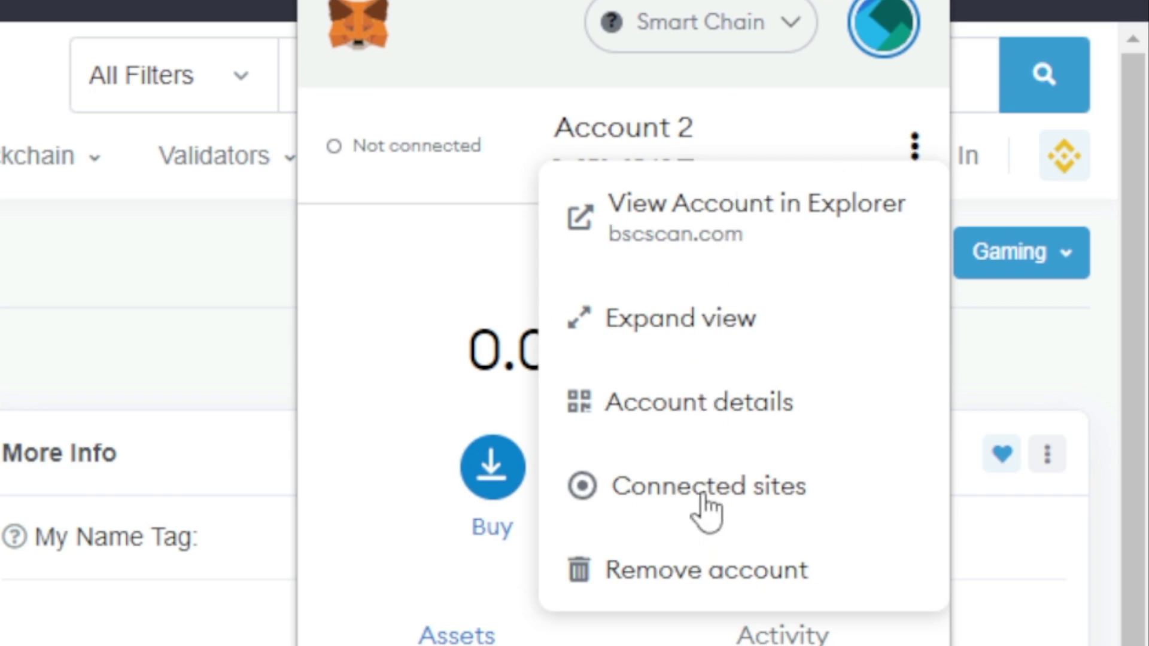
click(704, 497)
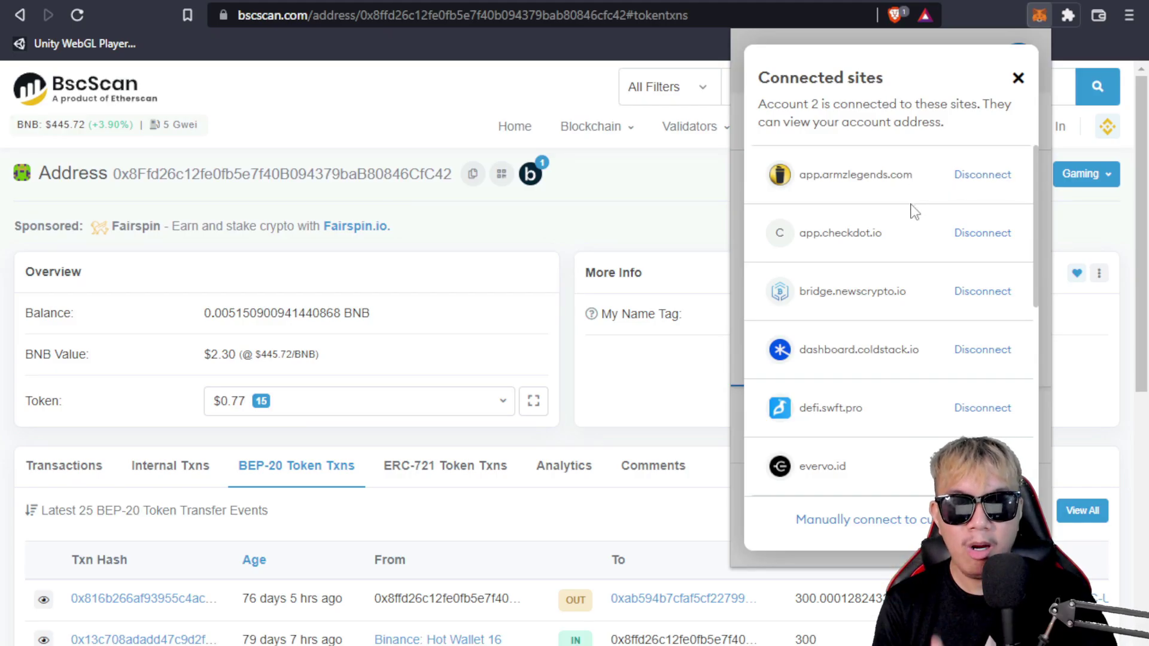
mouse_move(1035, 160)
mouse_down()
mouse_move(1036, 383)
mouse_move(1051, 145)
mouse_up()
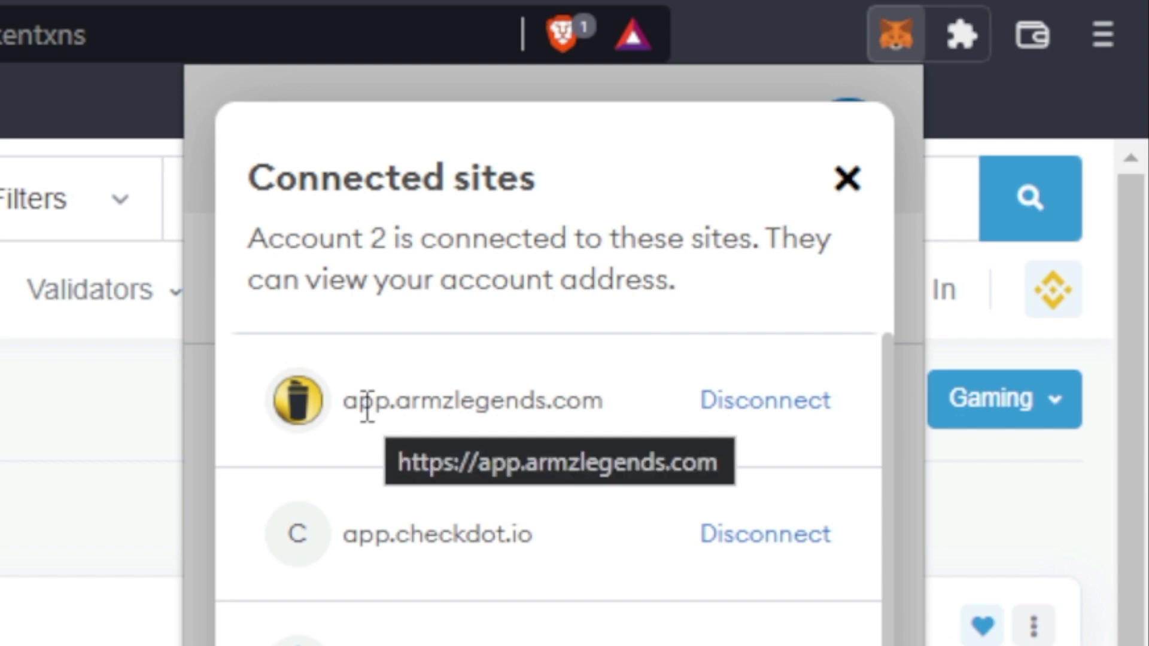
Disconnect app.armzlegends.com and allowance.beefy.finance from Account 2, confirming each removal
click(743, 414)
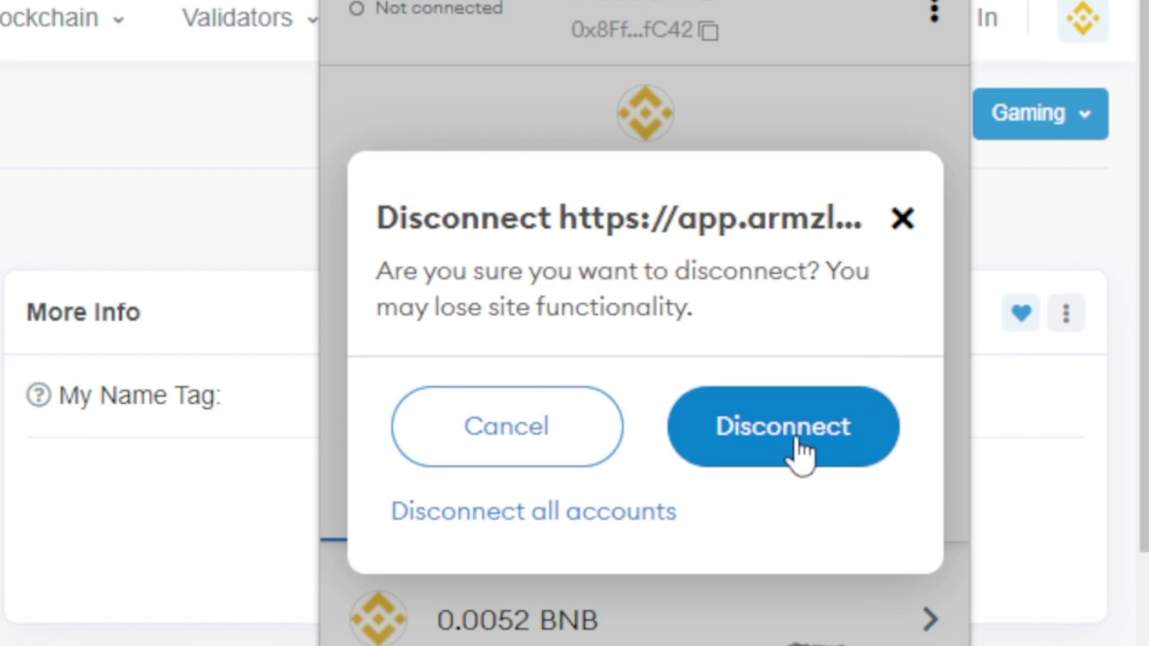
click(791, 446)
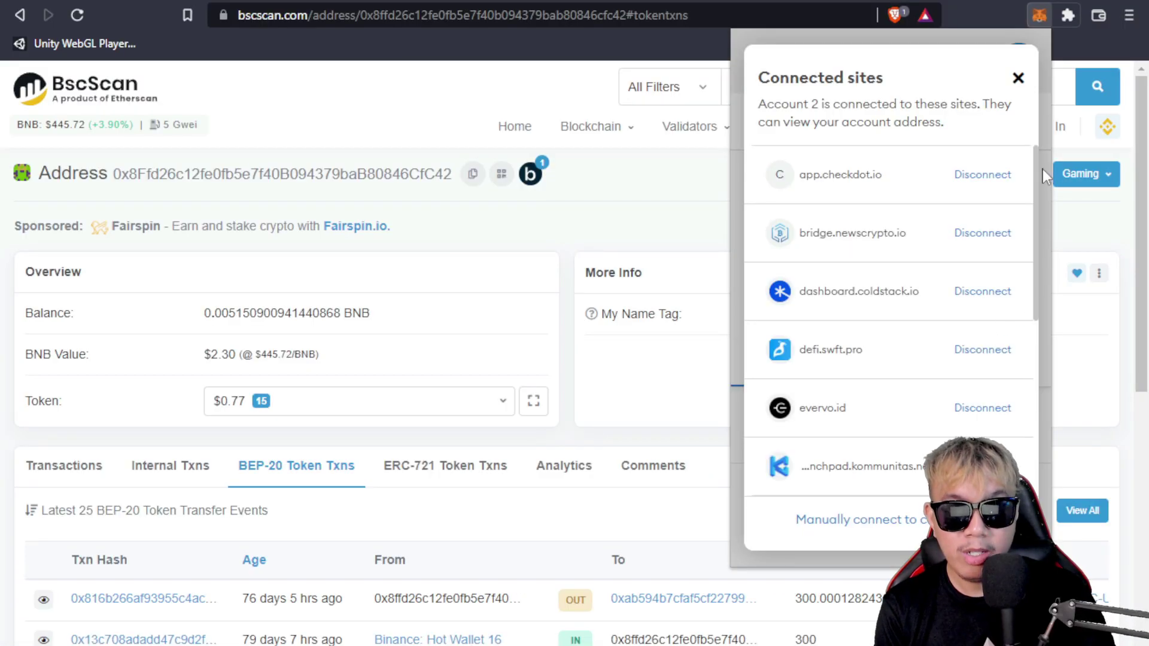
drag(1037, 169, 1037, 358)
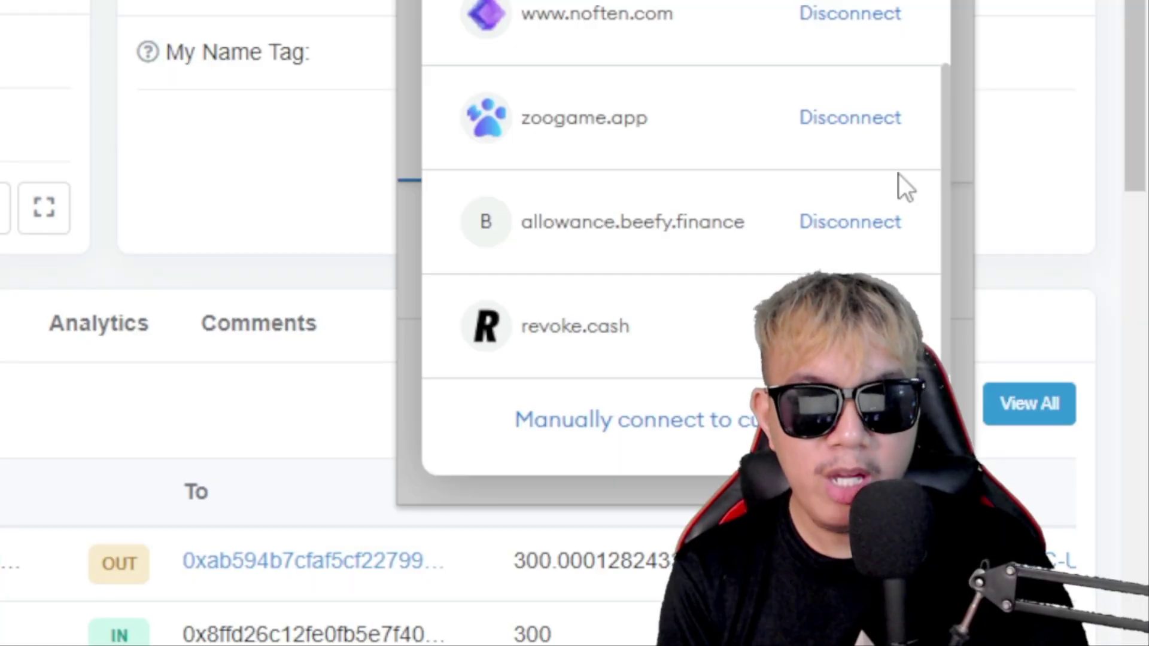
click(850, 224)
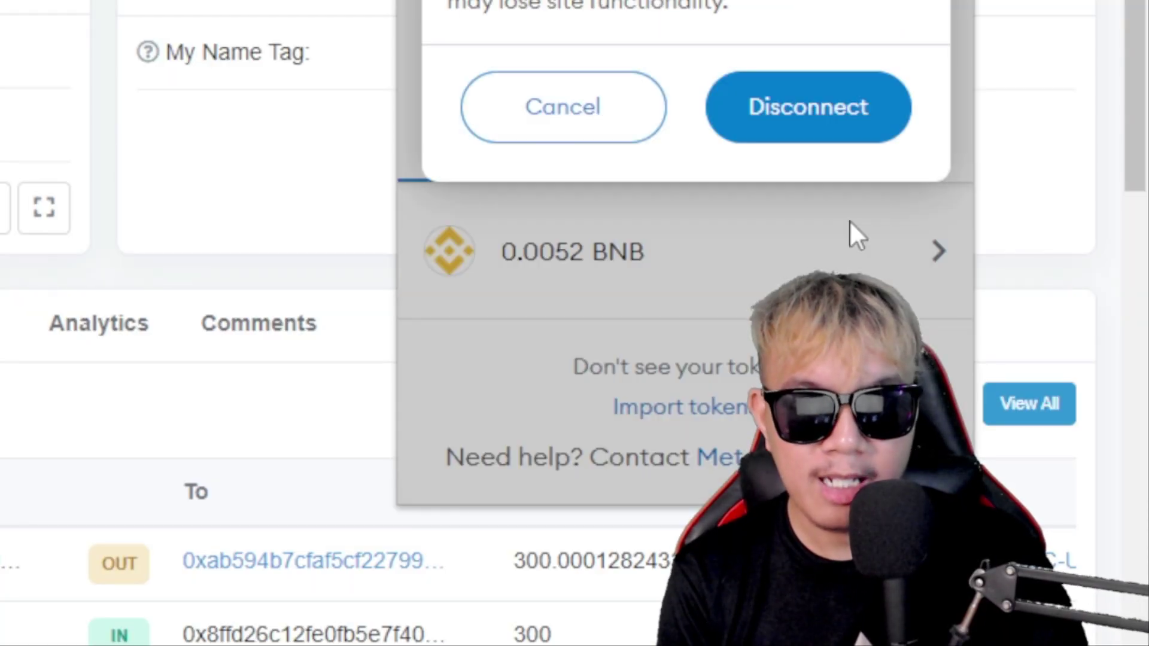
click(838, 115)
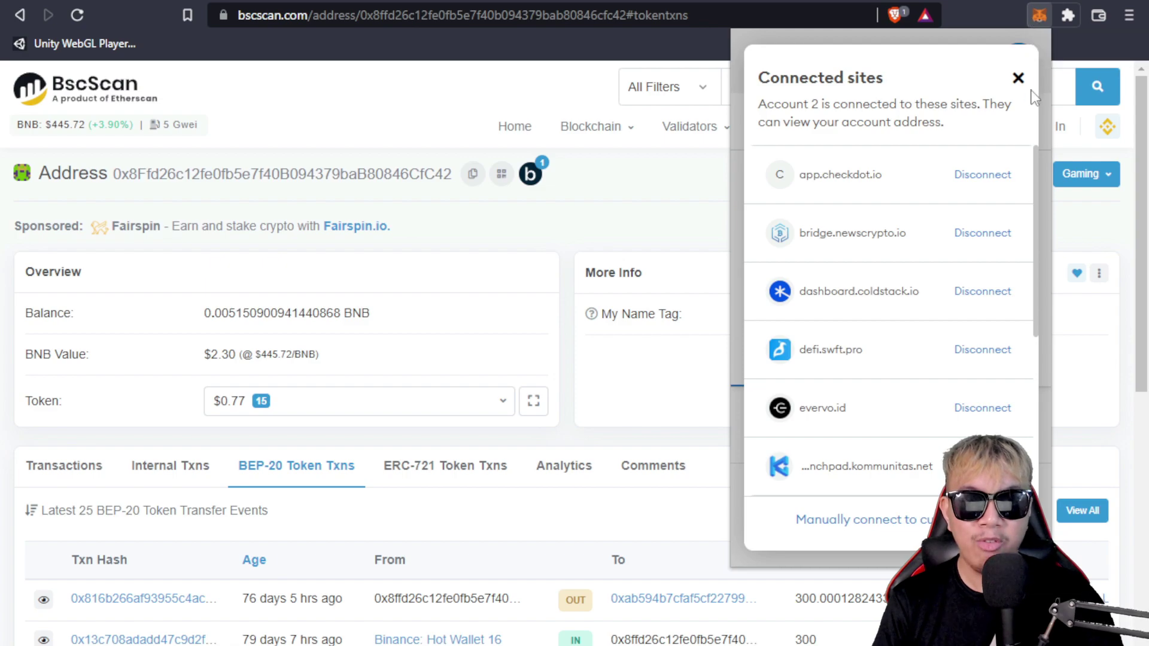
Close MetaMask and look up the pasted wallet address in BscScan's token approval checker
click(1019, 78)
click(1040, 16)
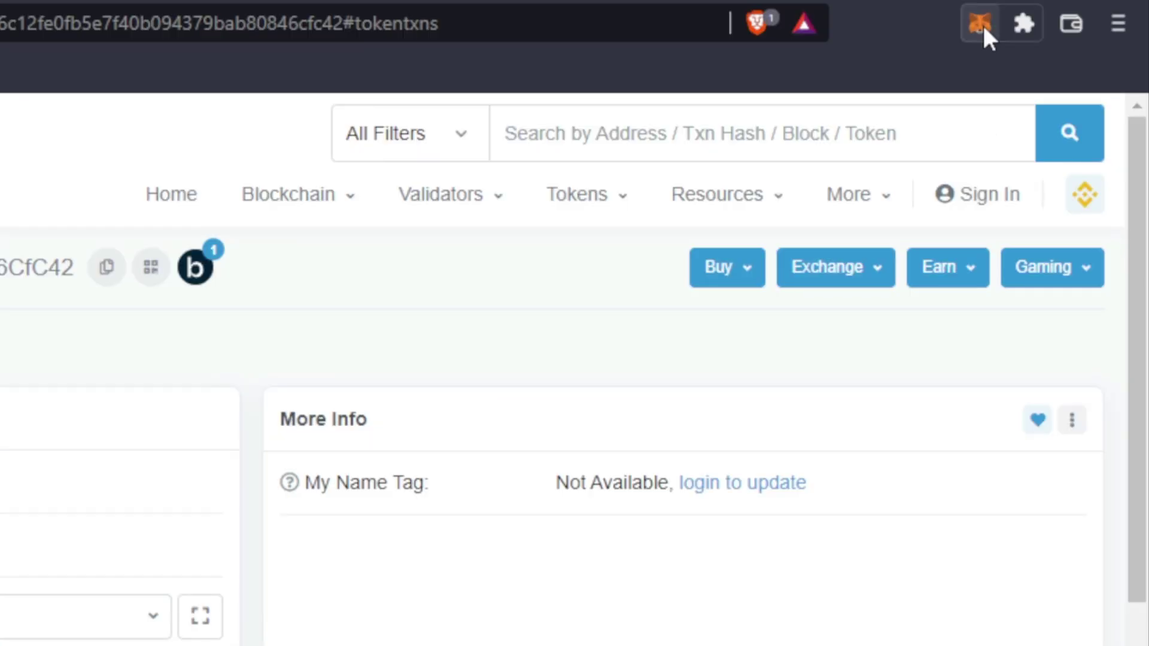
mouse_move(829, 201)
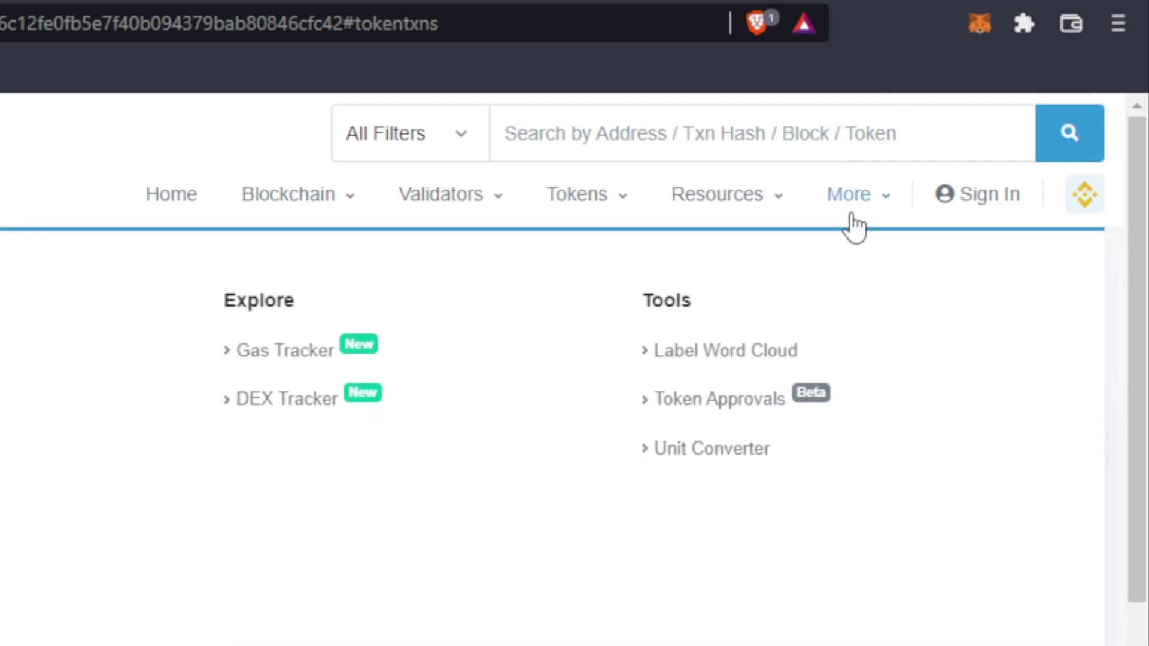
click(740, 405)
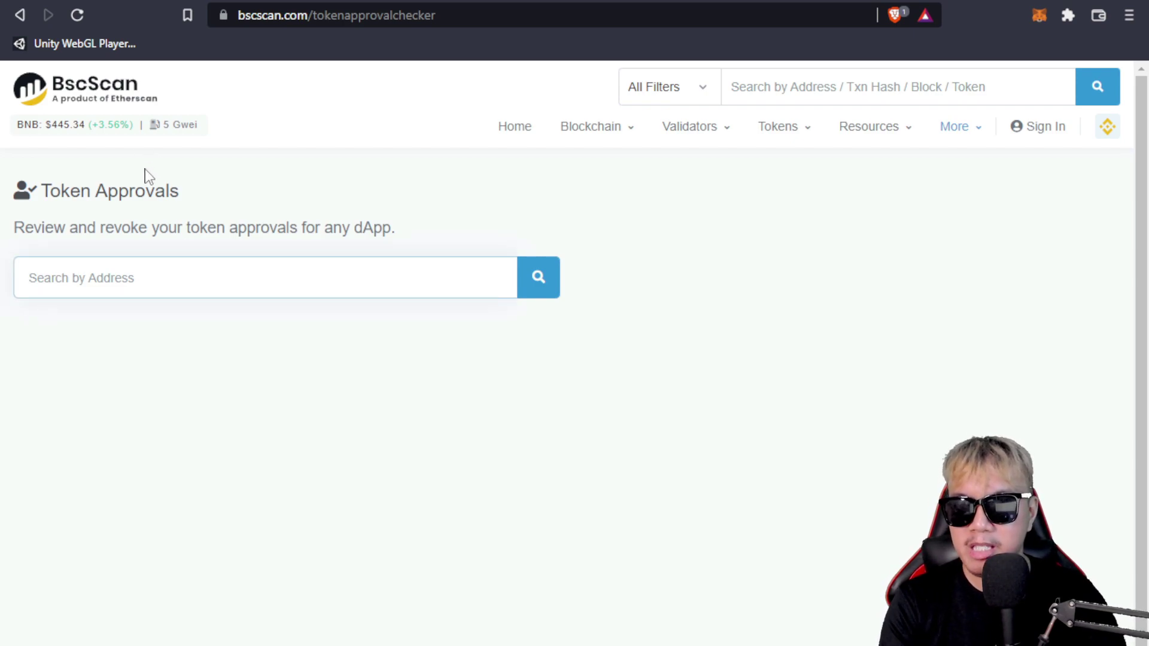
text(0x8Ffd26c12fe0fb5e7f40B094379baB80846CfC42)
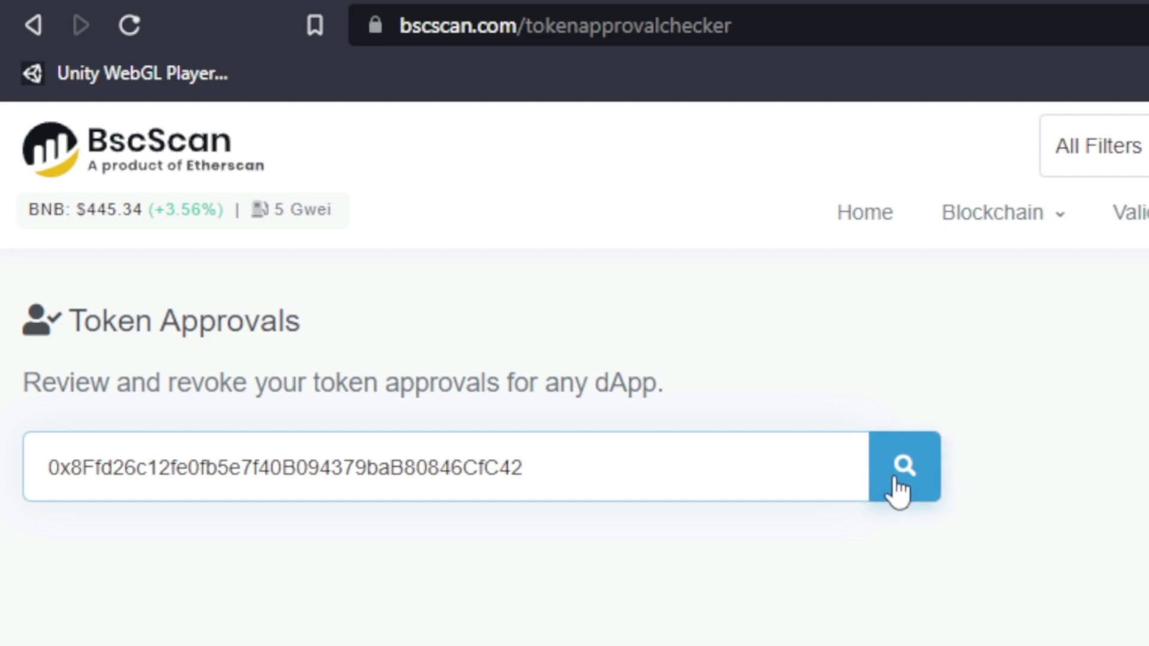
click(900, 490)
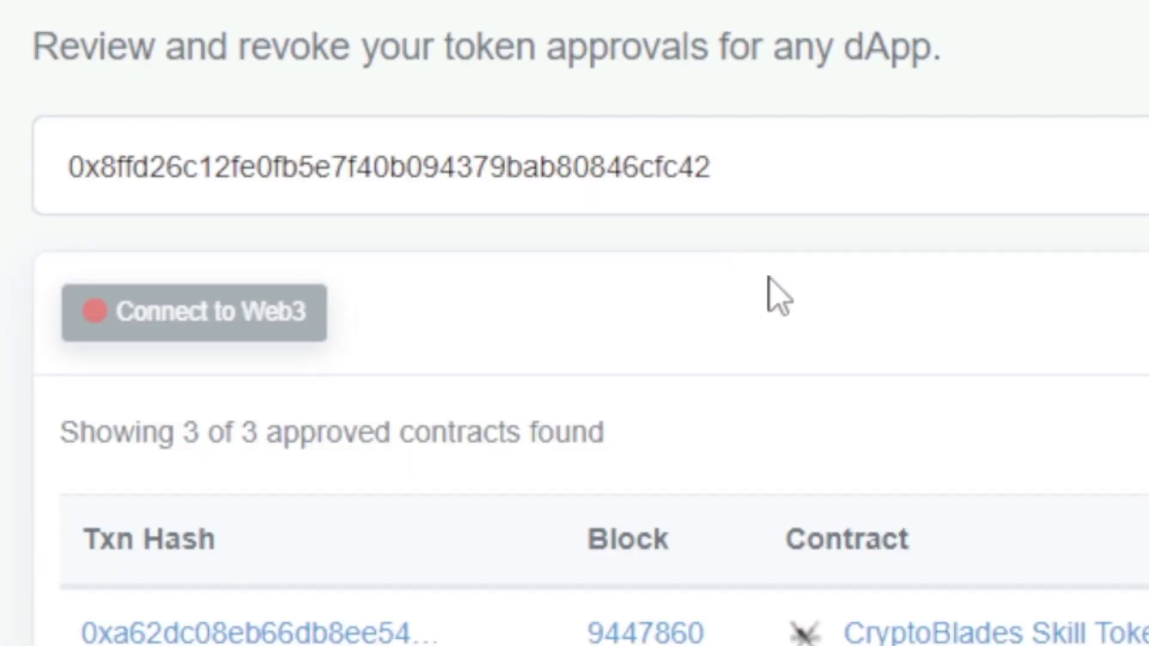
Connect MetaMask to the checker and start revoking the unlimited ApeSwap SKILL approval
click(289, 341)
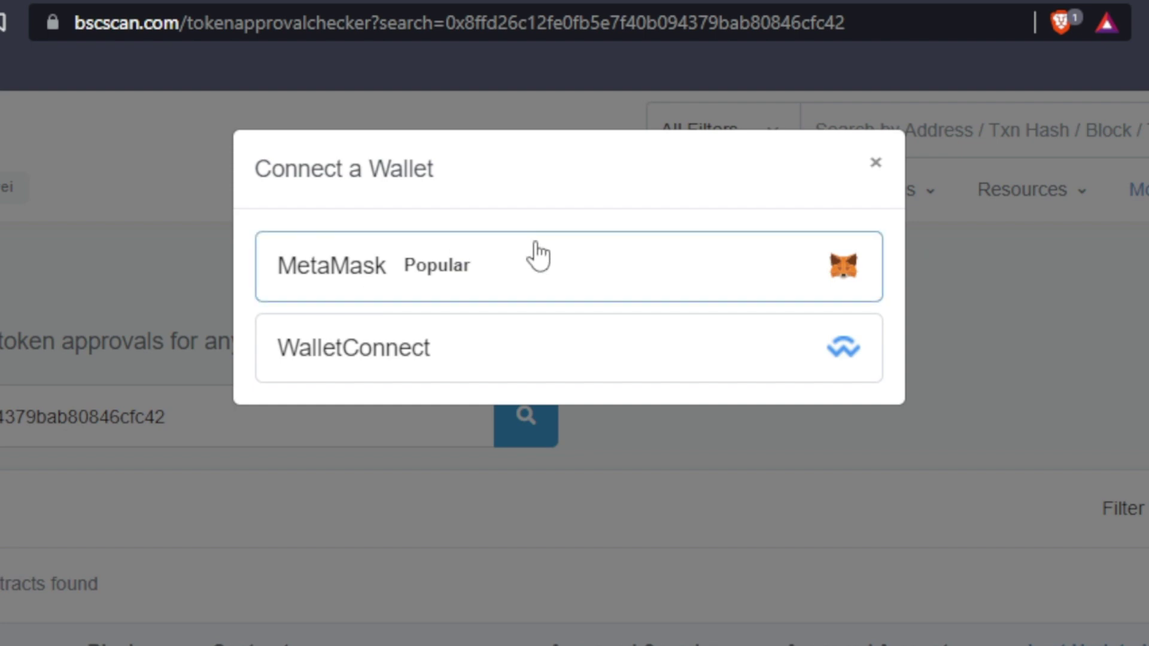
click(539, 256)
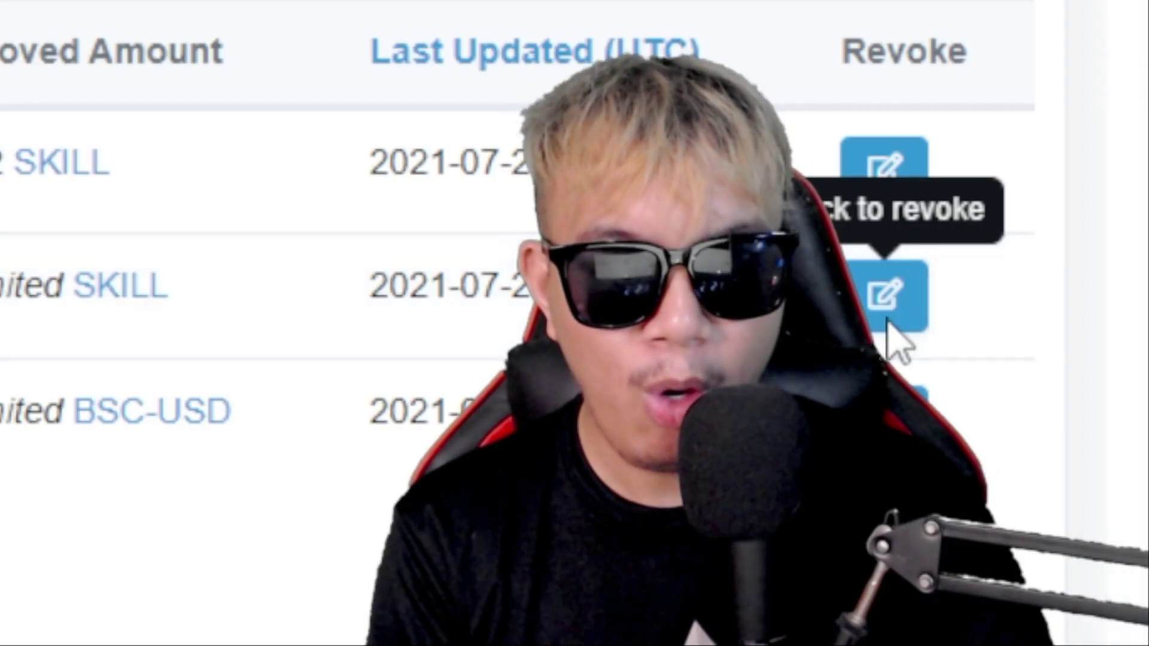
click(889, 324)
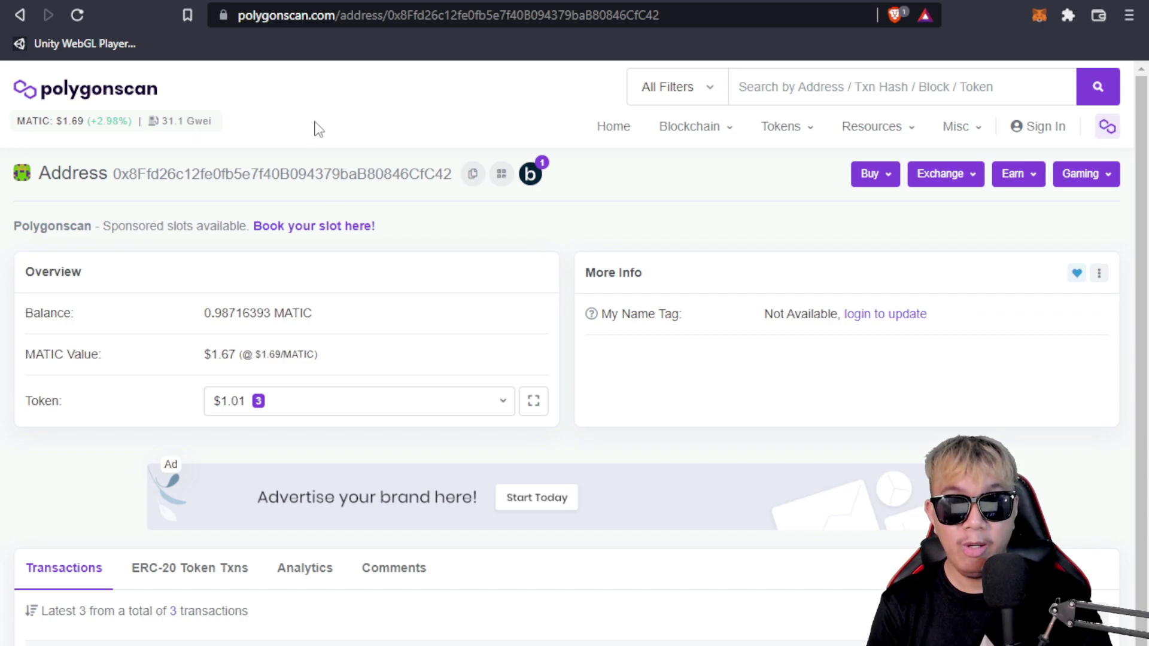
Check the pasted wallet address in Polygonscan's Token Approvals, finding one USD Coin (PoS) approval
mouse_move(974, 135)
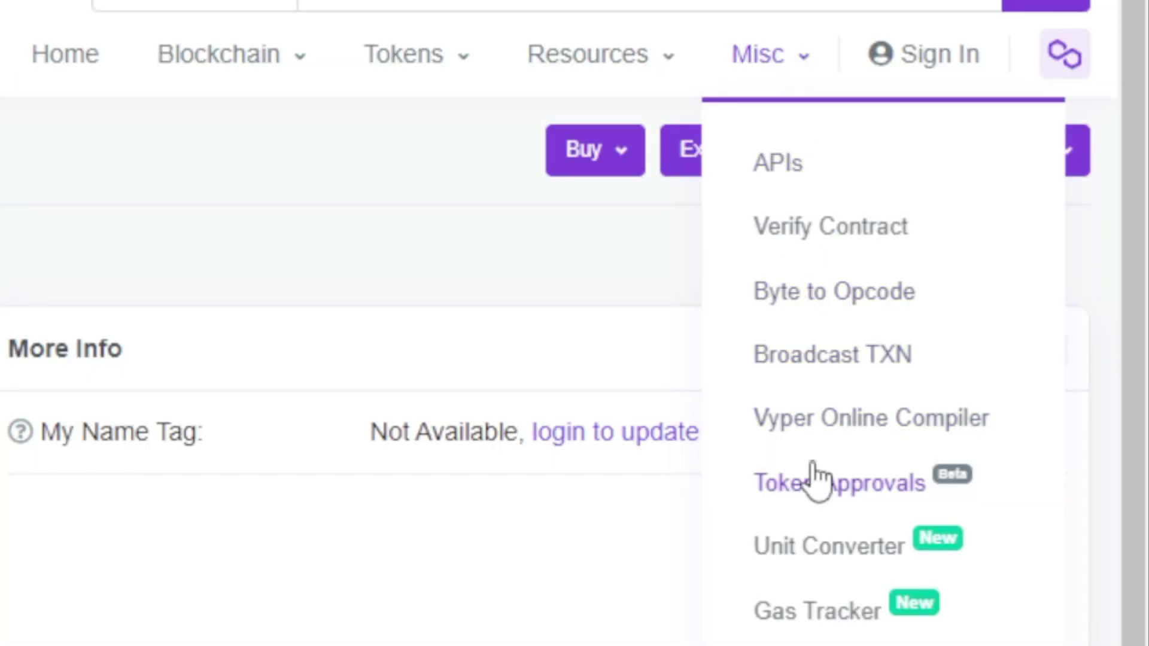
click(819, 482)
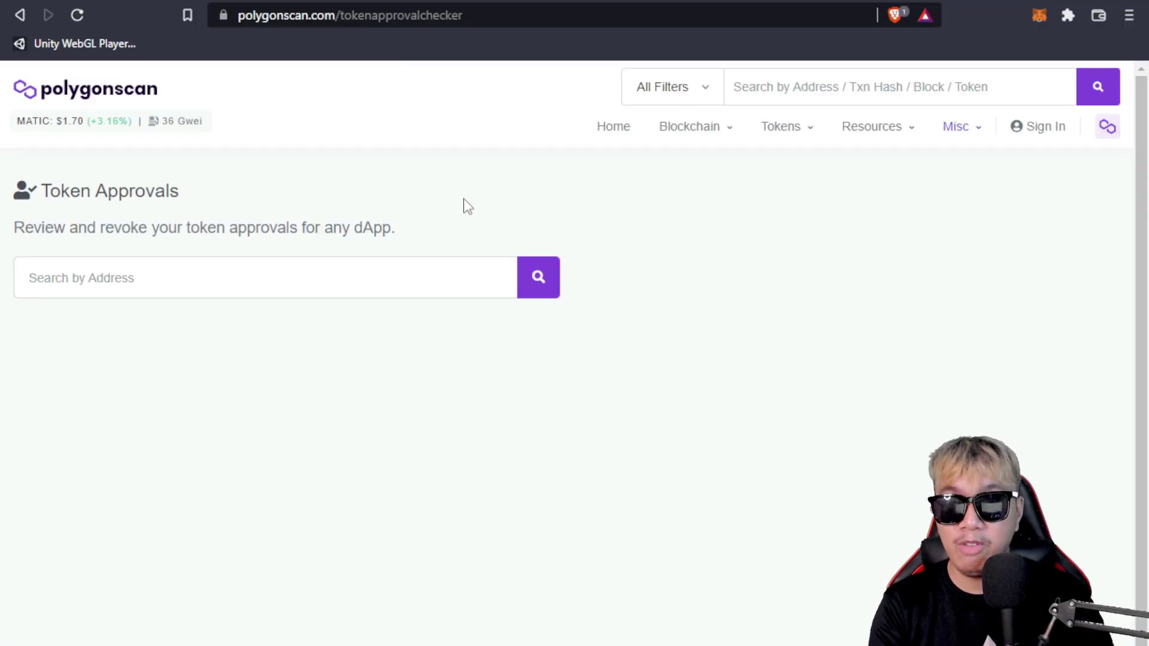
click(436, 274)
text(0x8Ffd26c12fe0fb5e7f40B094379baB80846CfC42)
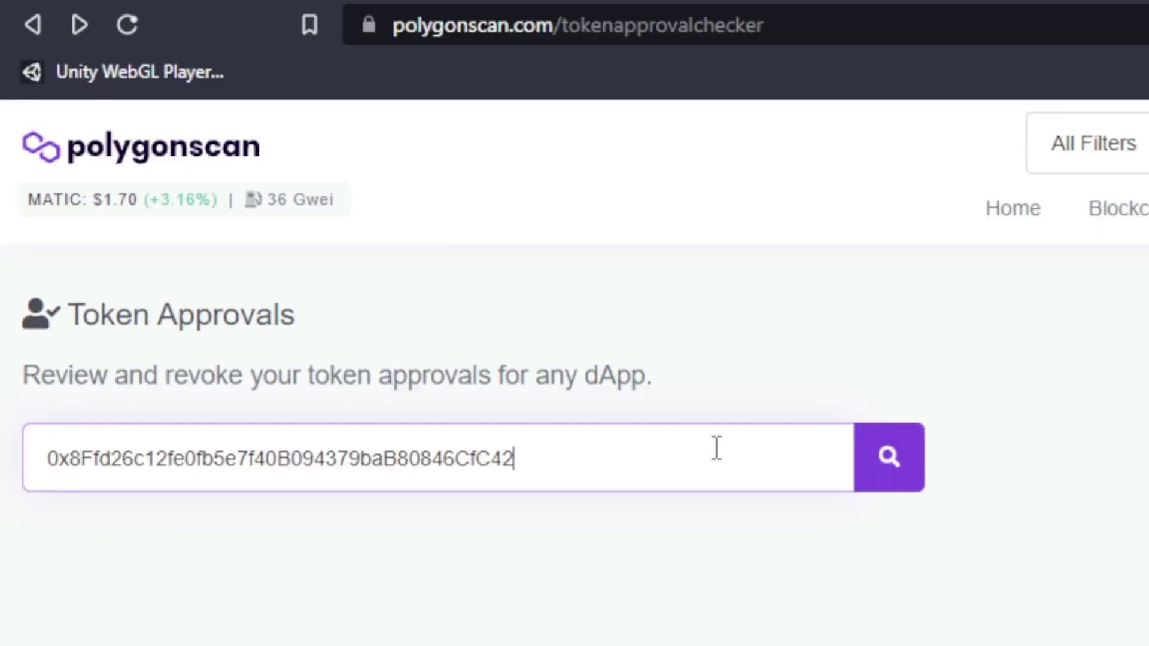
click(890, 458)
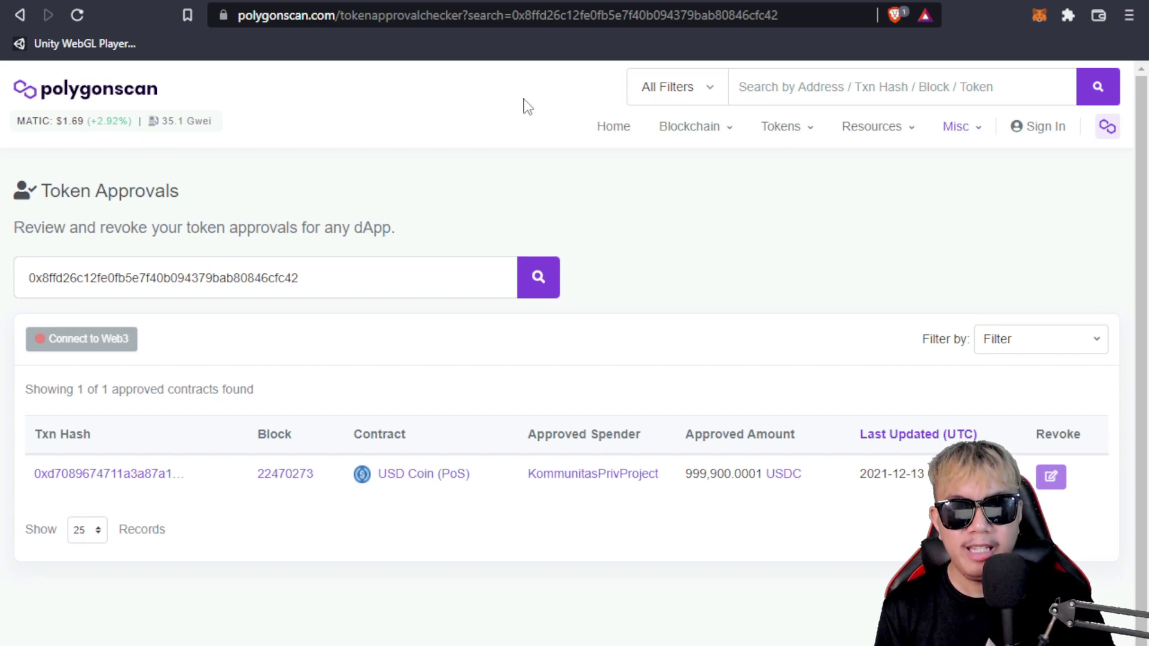
key(ctrl+Tab)
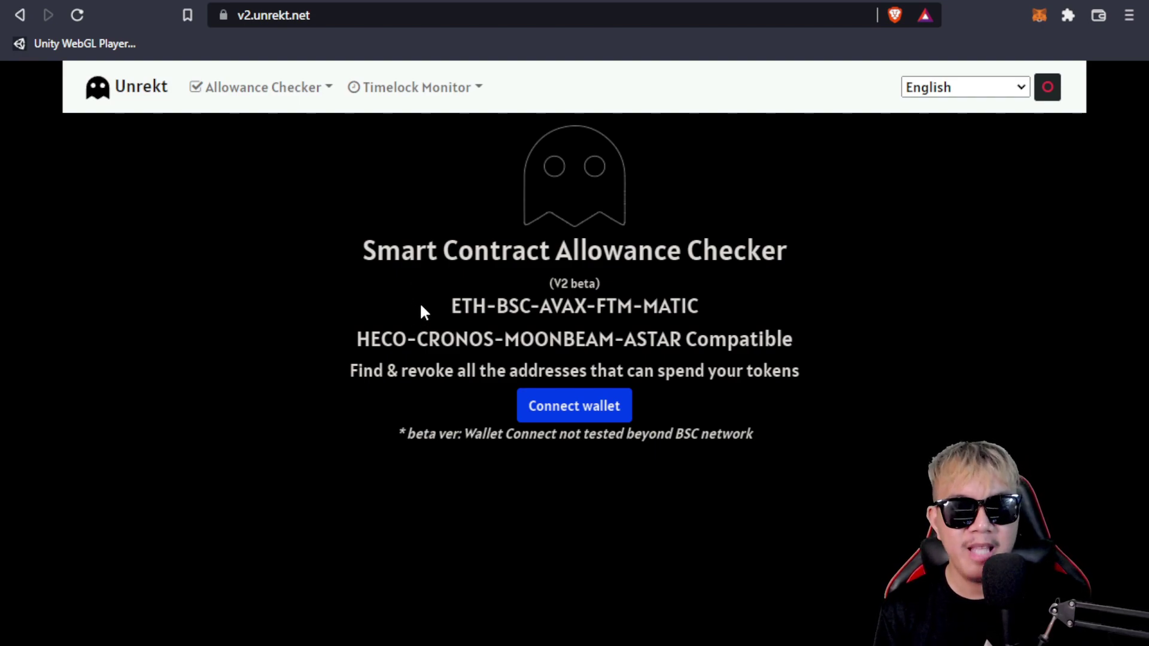
Connect the MetaMask account to Unrekt's allowance checker
click(603, 415)
click(593, 353)
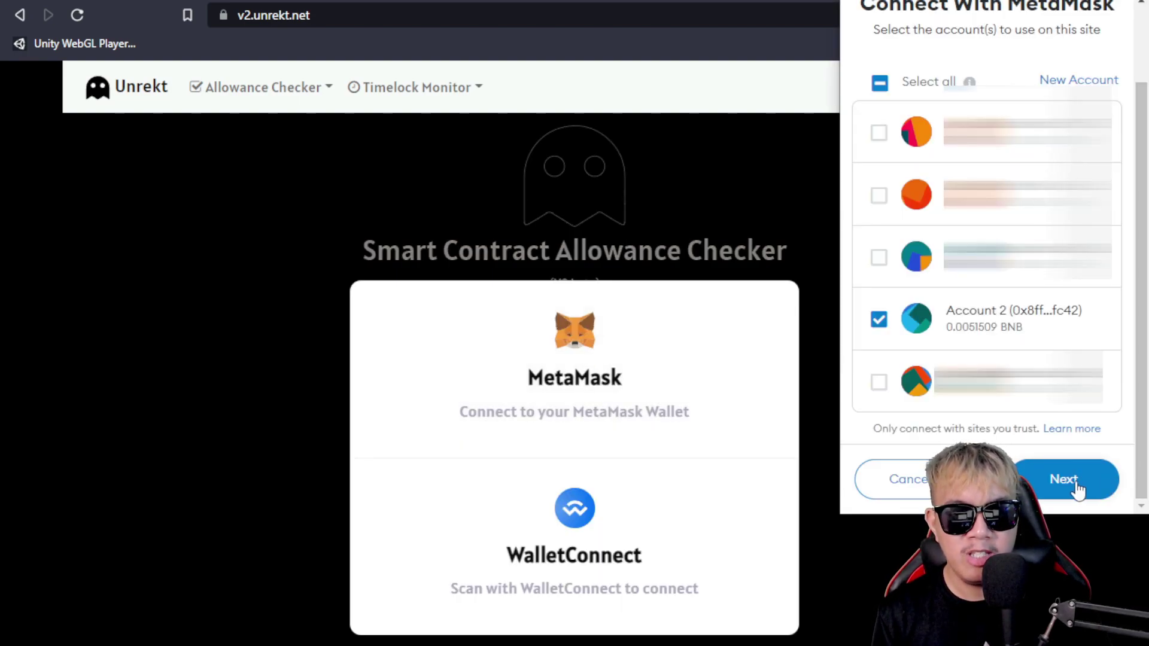
click(1078, 487)
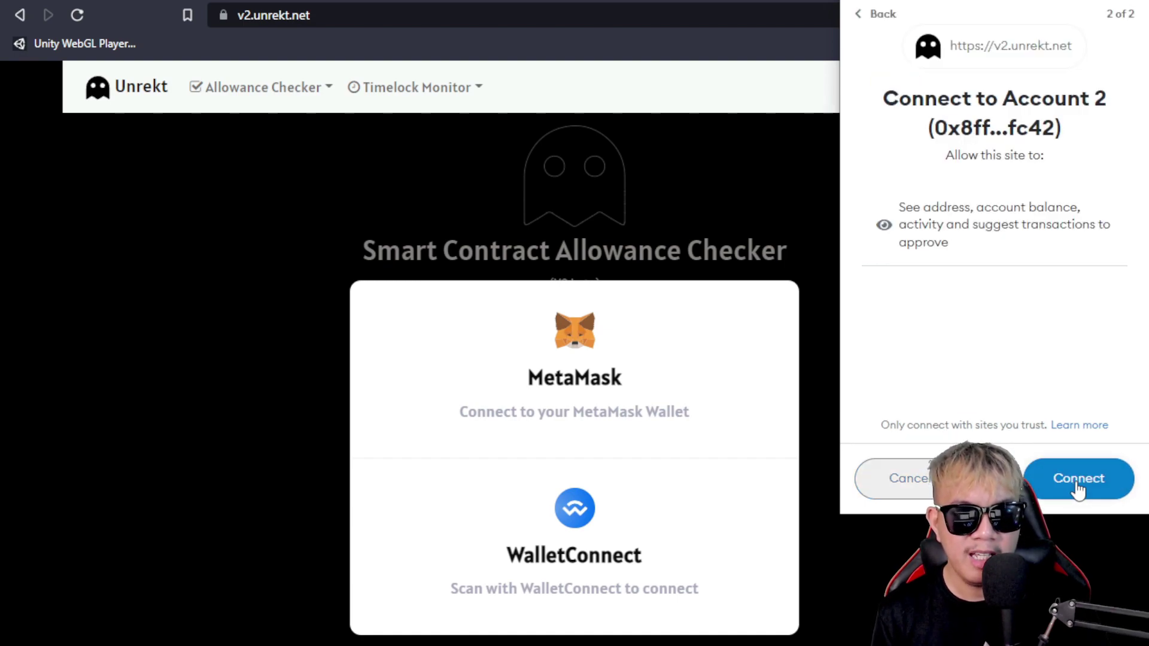
click(1076, 479)
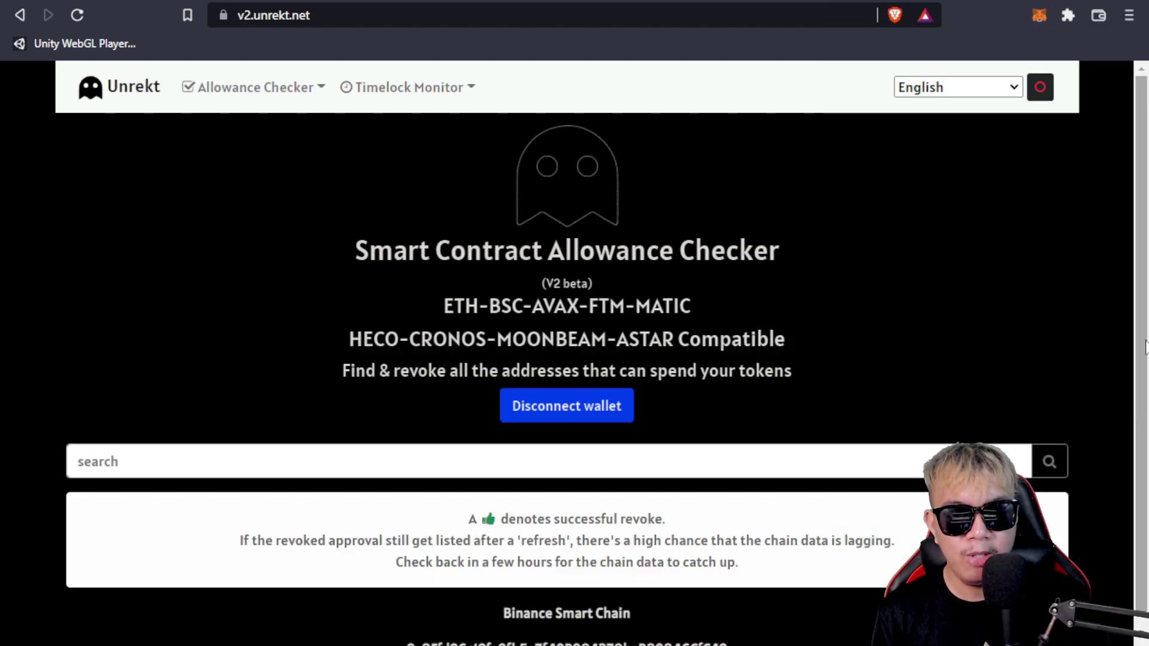
Revoke the unlimited (∞) SKILL allowance and confirm the transaction in MetaMask
scroll(1143, 439, down, 2)
scroll(1142, 438, down, 4)
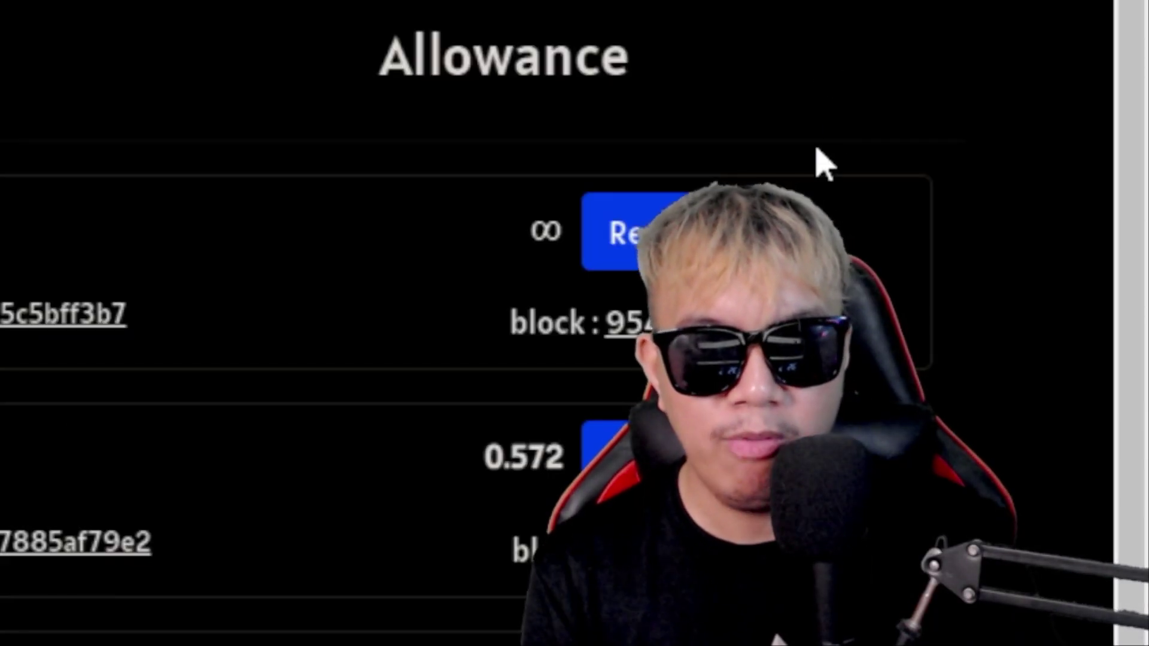
click(610, 238)
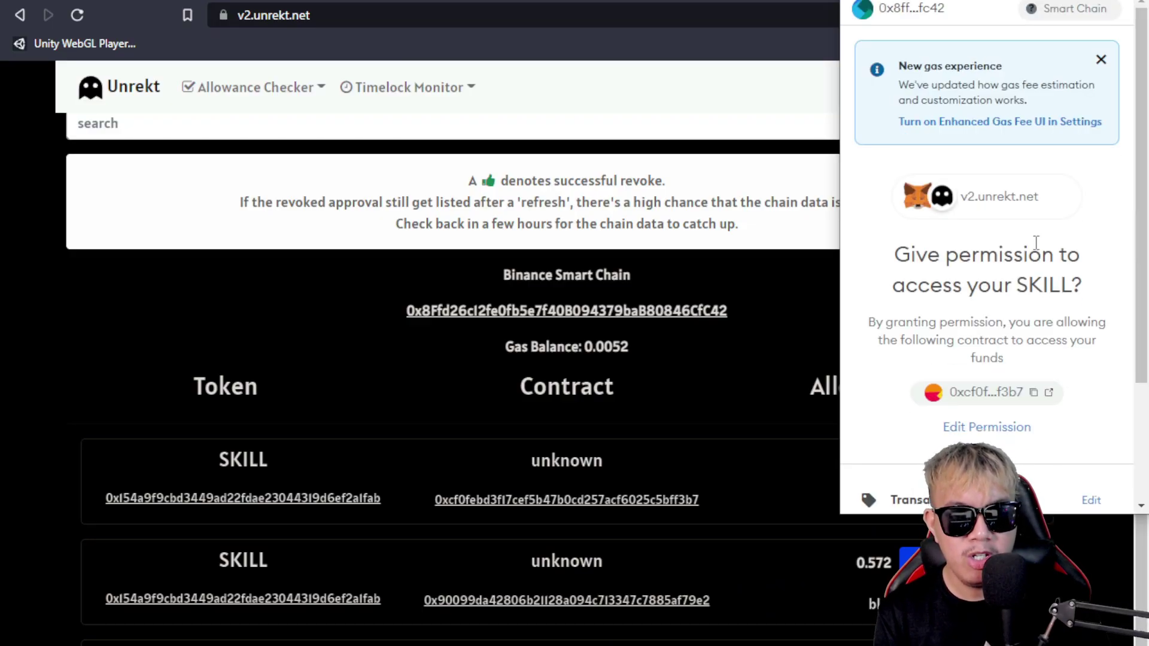
scroll(1036, 242, down, 3)
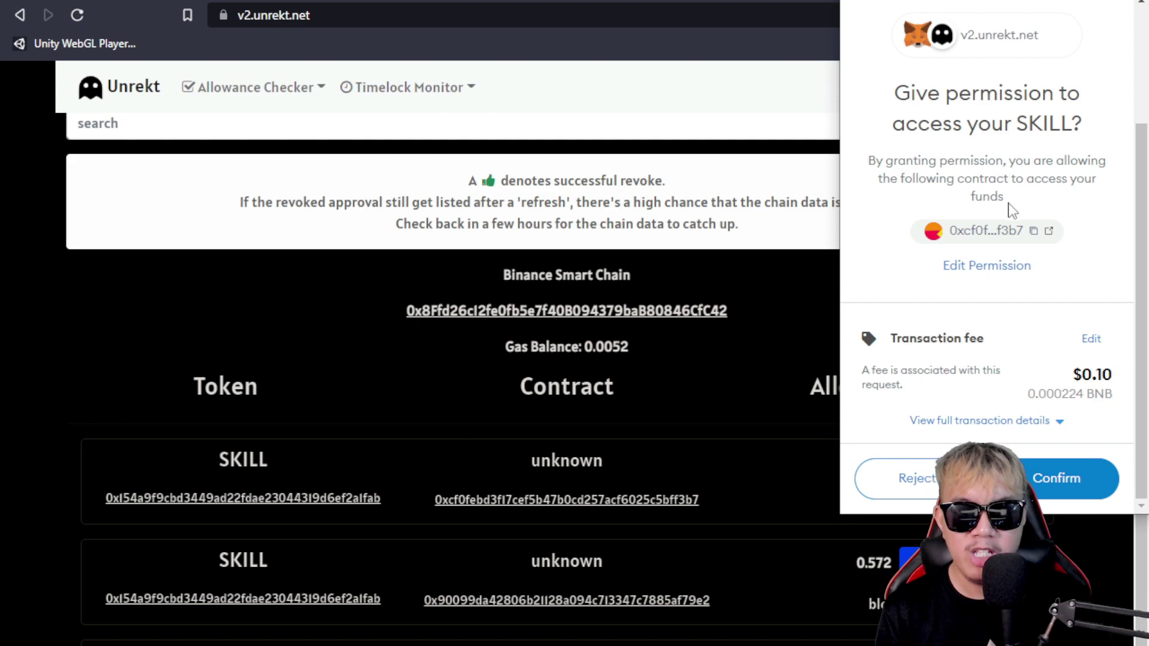
click(1052, 478)
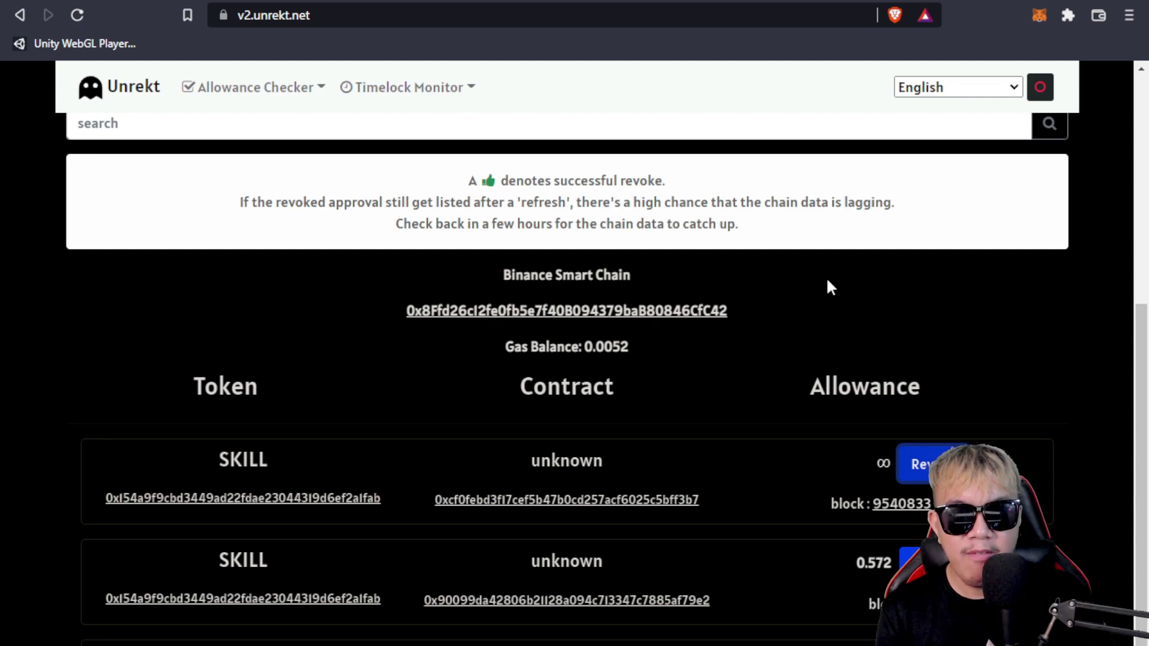
Reload Unrekt with MetaMask reconnected, then refresh BscScan approvals to show just 2 contracts
click(77, 15)
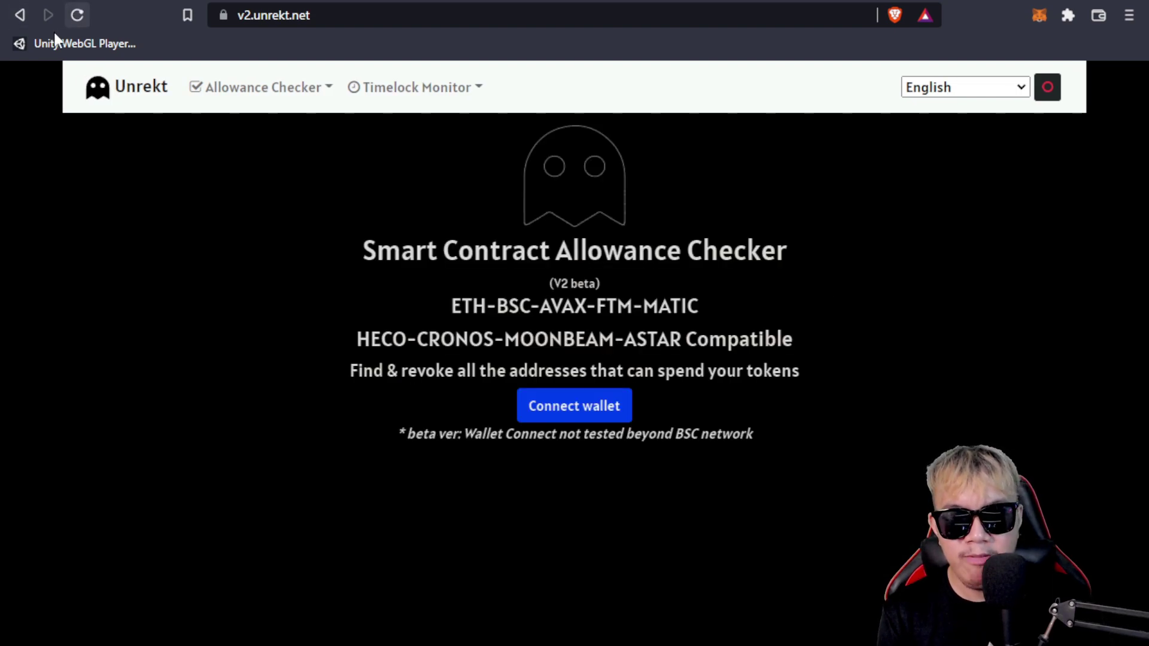
click(577, 413)
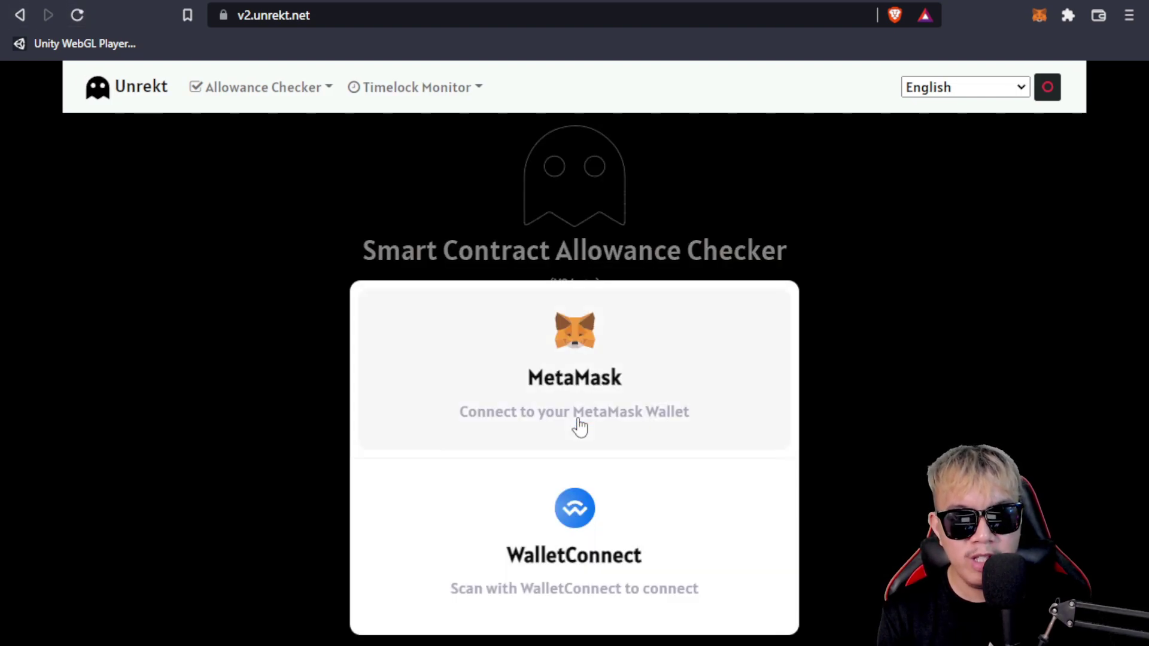
click(585, 372)
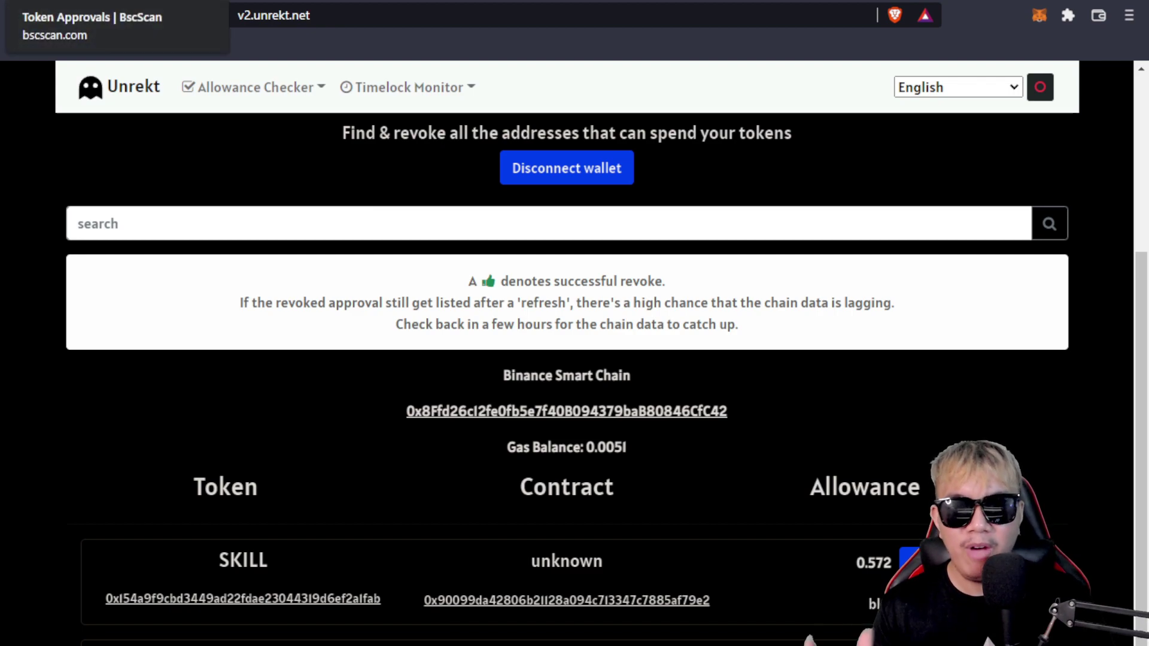
click(106, 3)
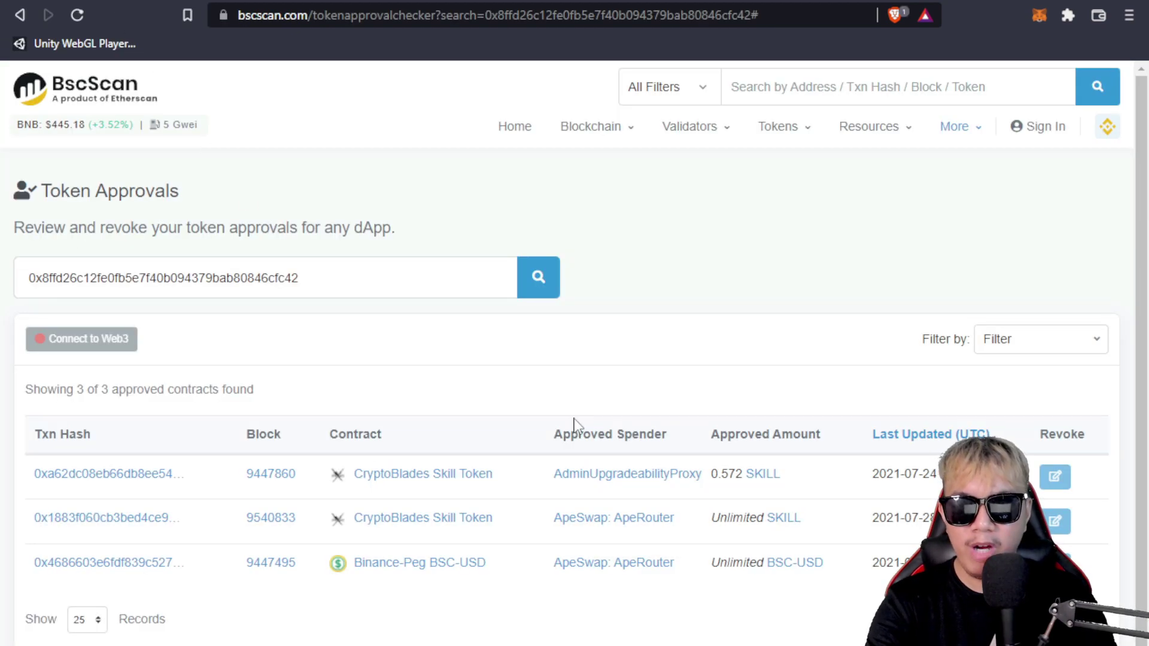
key(F5)
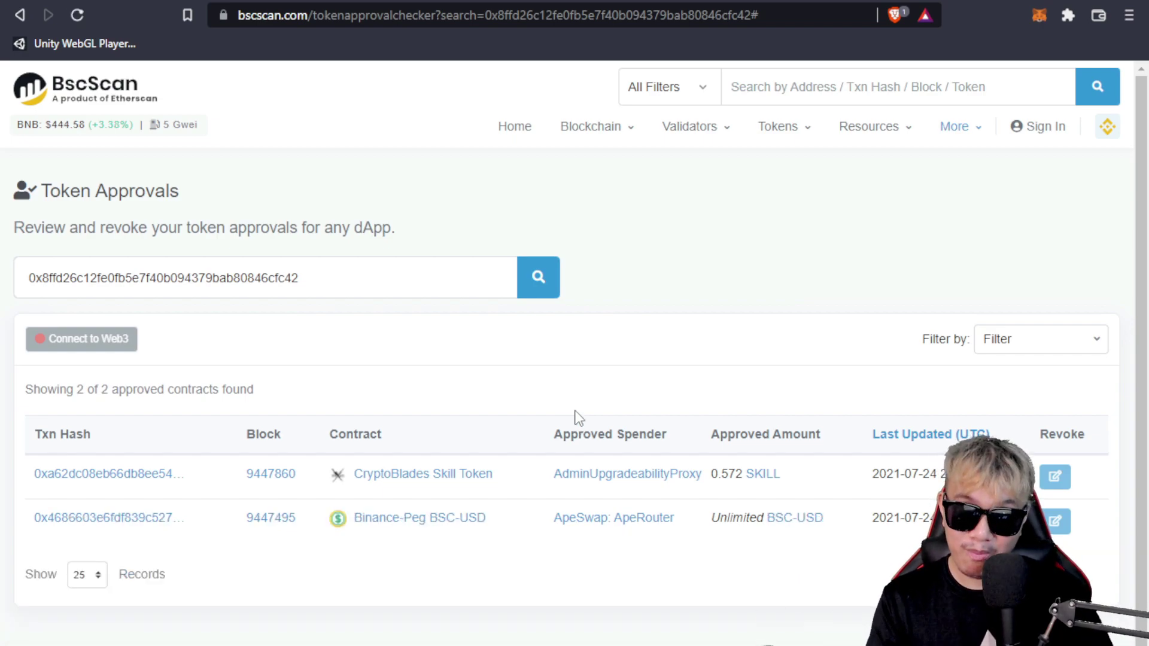